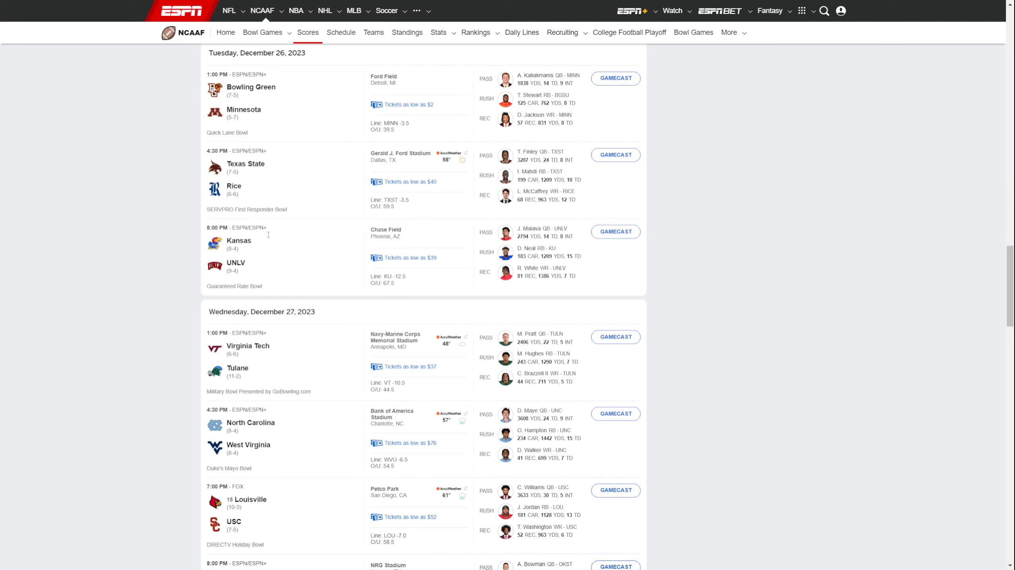
scroll(370, 305, "down", 2)
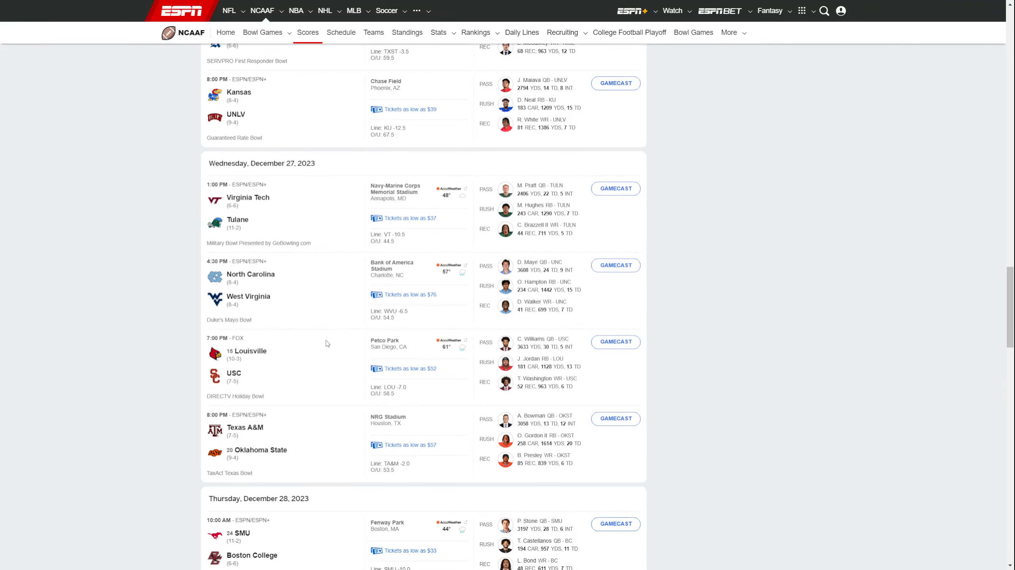
scroll(327, 343, "down", 3)
scroll(326, 343, "down", 1)
scroll(327, 343, "down", 2)
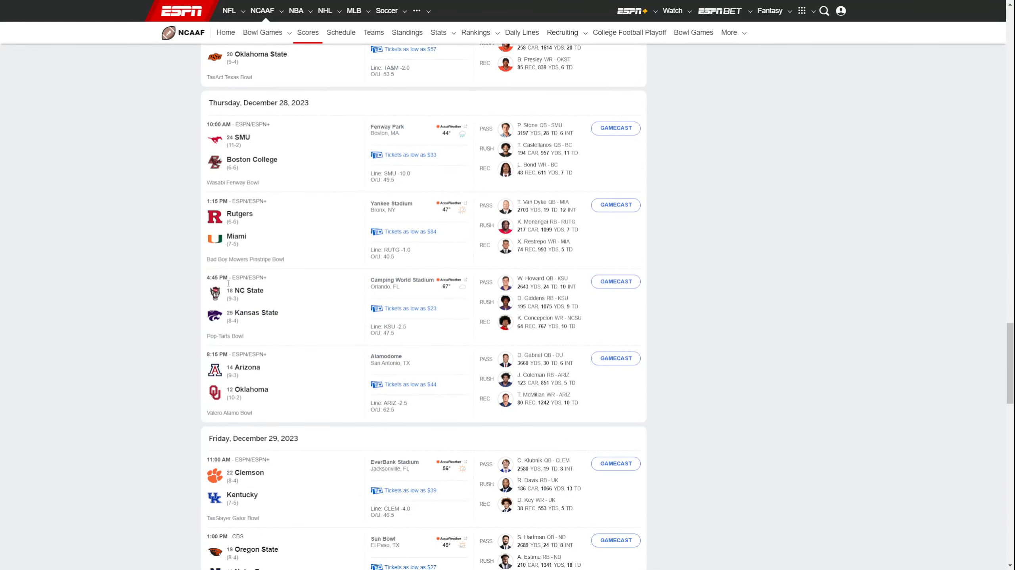
scroll(332, 435, "up", 5)
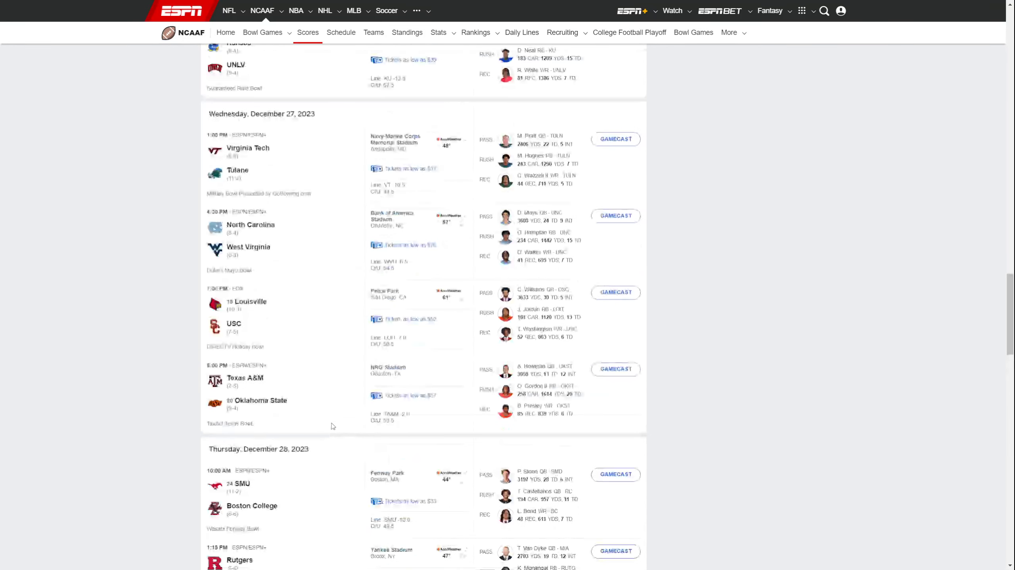
scroll(332, 425, "up", 1)
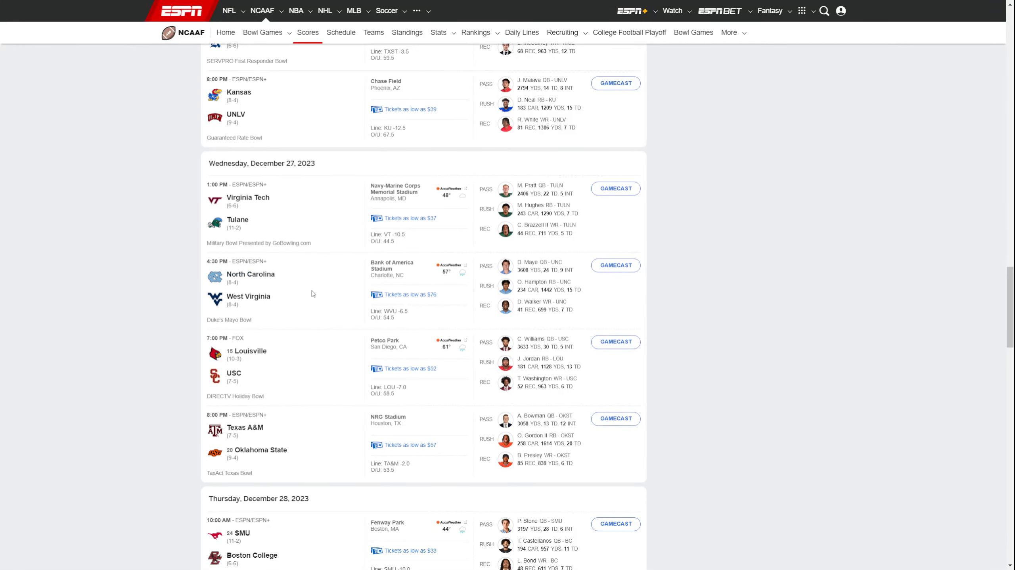
scroll(310, 293, "down", 1)
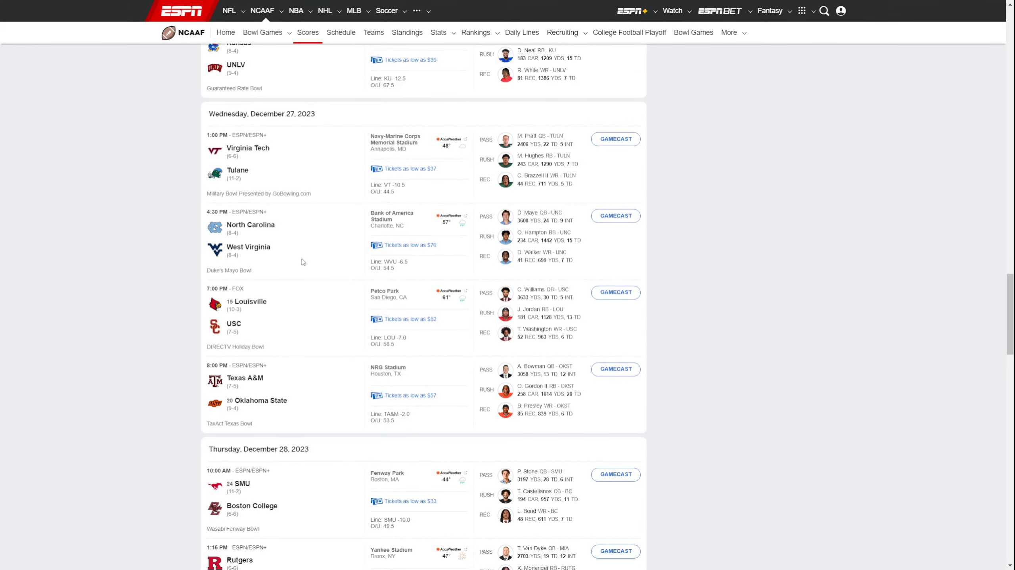
scroll(303, 261, "down", 2)
scroll(301, 250, "down", 1)
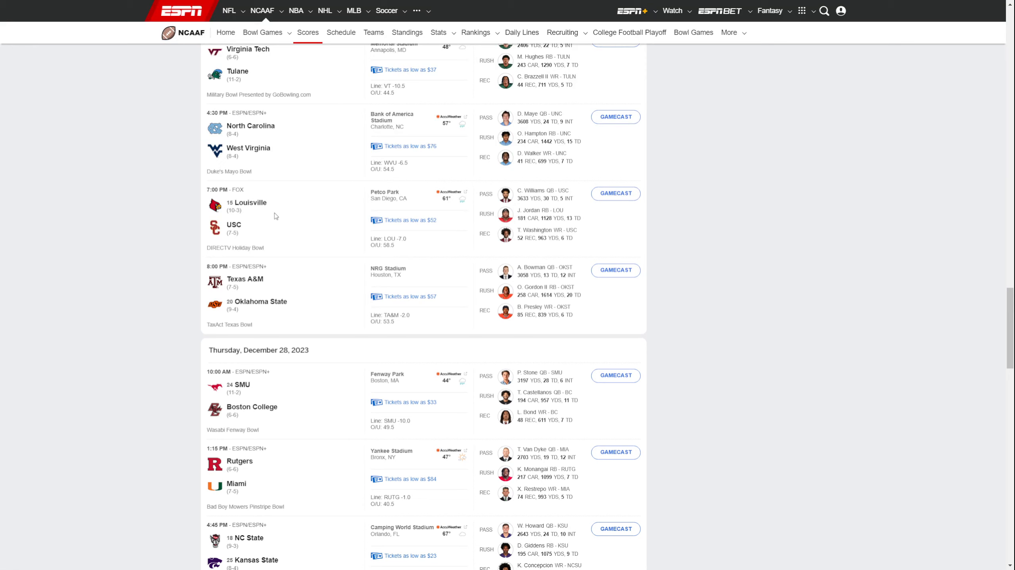
scroll(275, 215, "down", 2)
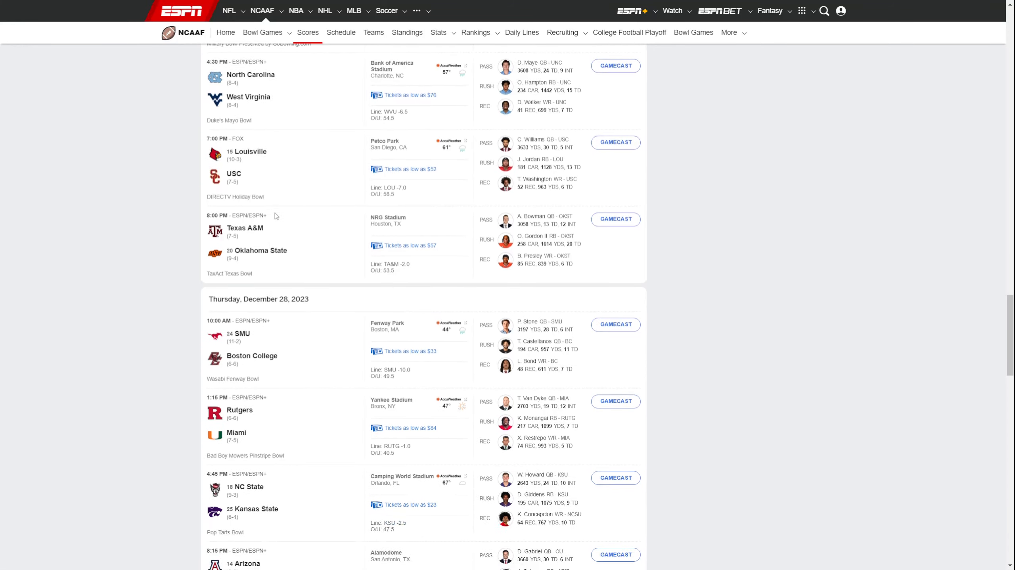
scroll(275, 215, "down", 1)
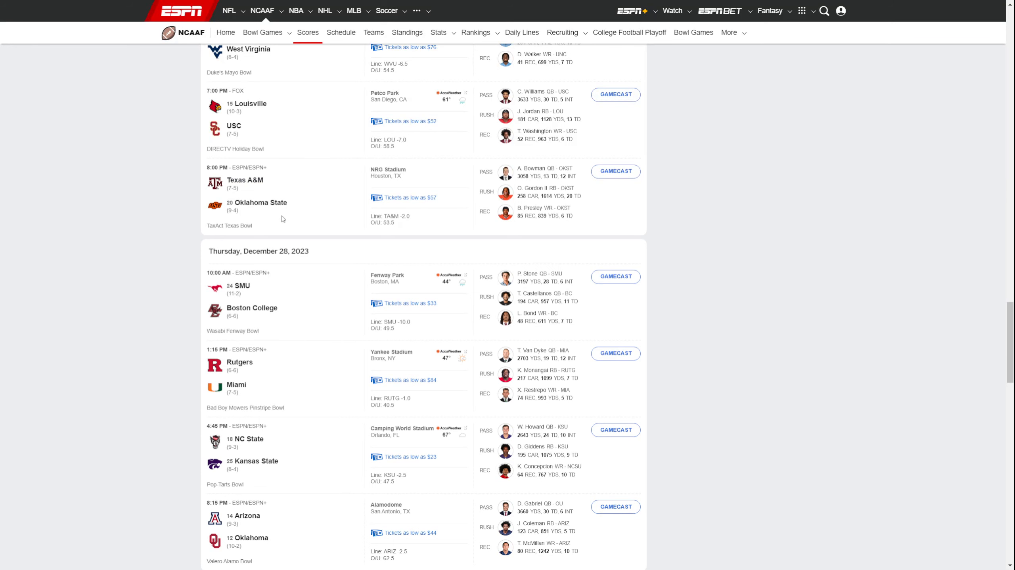
scroll(279, 207, "down", 2)
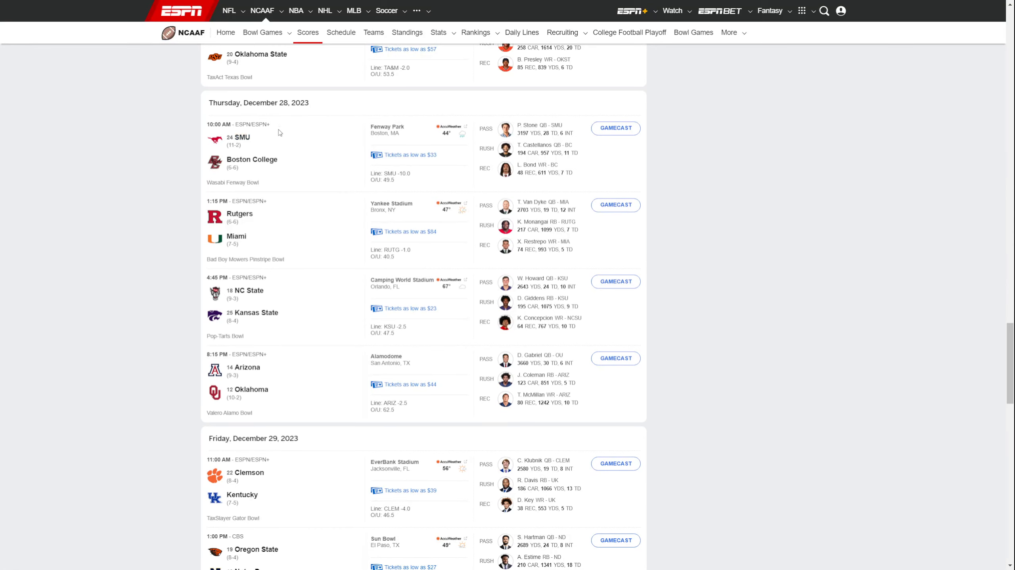
scroll(267, 229, "down", 1)
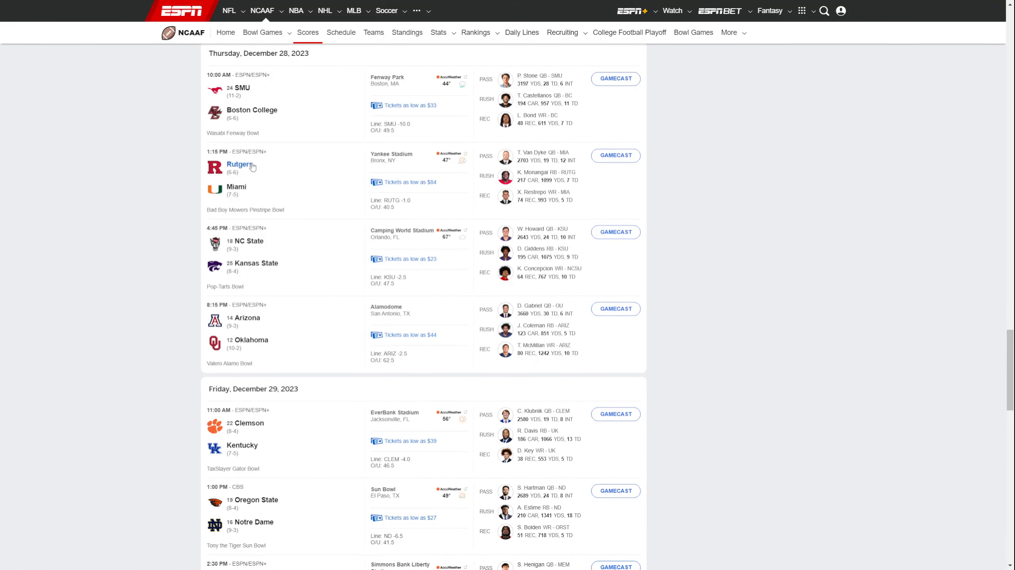
scroll(293, 178, "down", 1)
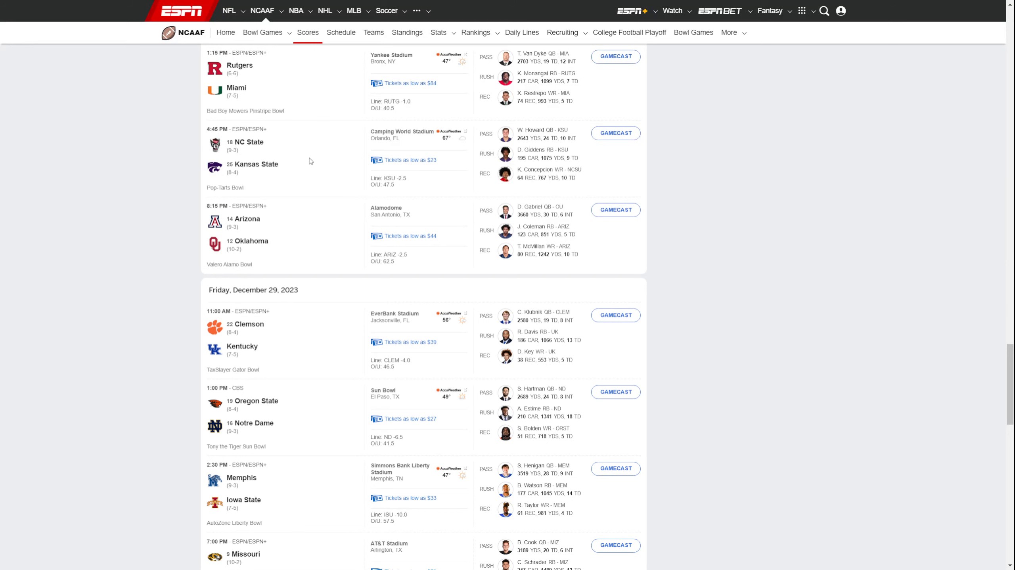
scroll(309, 163, "down", 3)
scroll(309, 163, "up", 1)
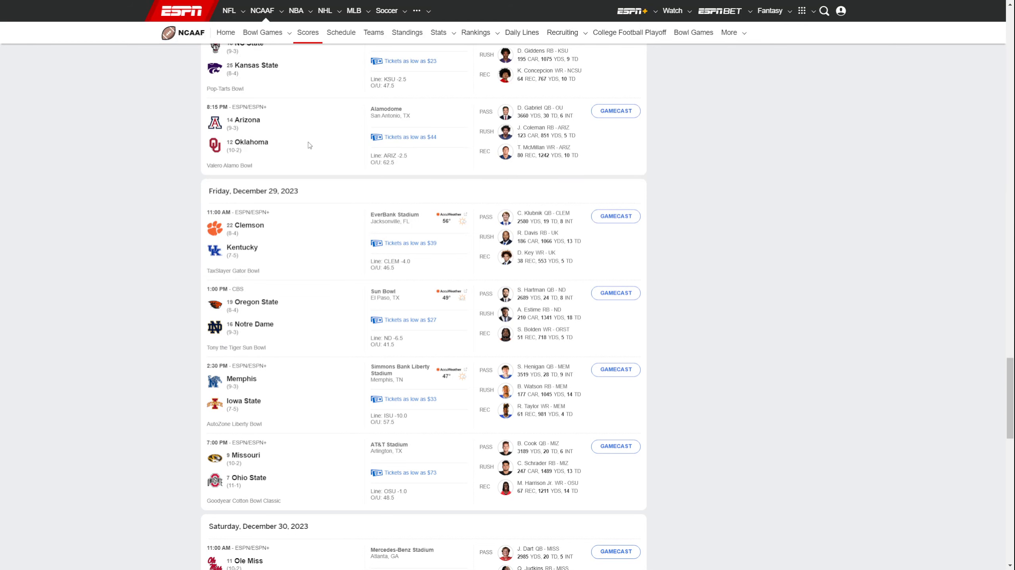
scroll(310, 148, "down", 2)
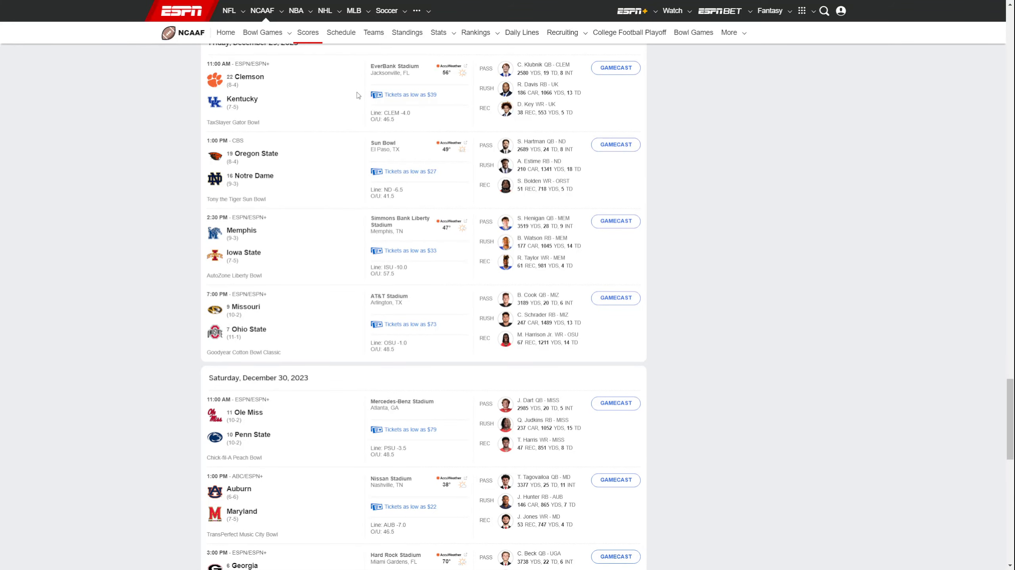
scroll(357, 95, "down", 1)
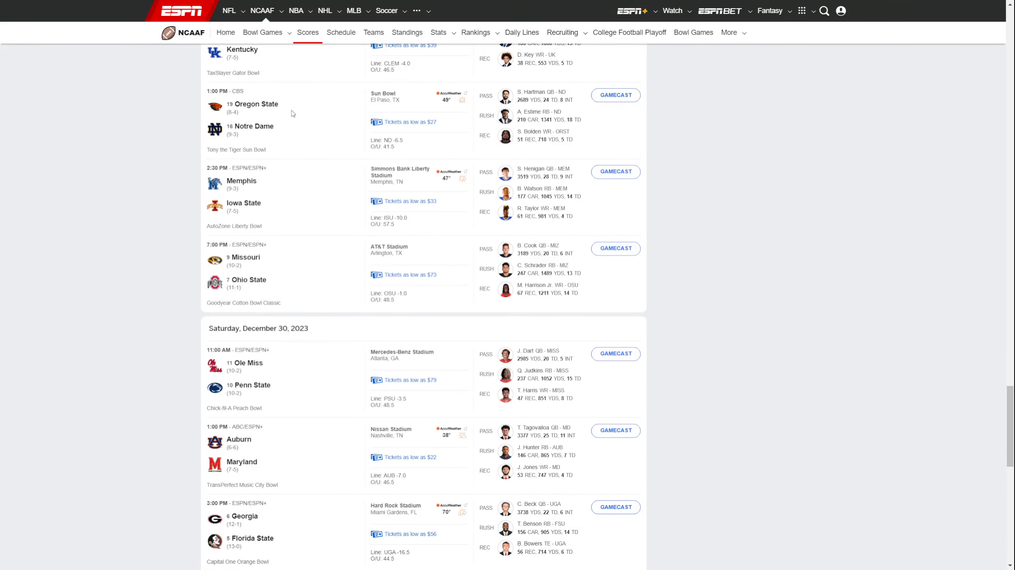
scroll(292, 113, "down", 3)
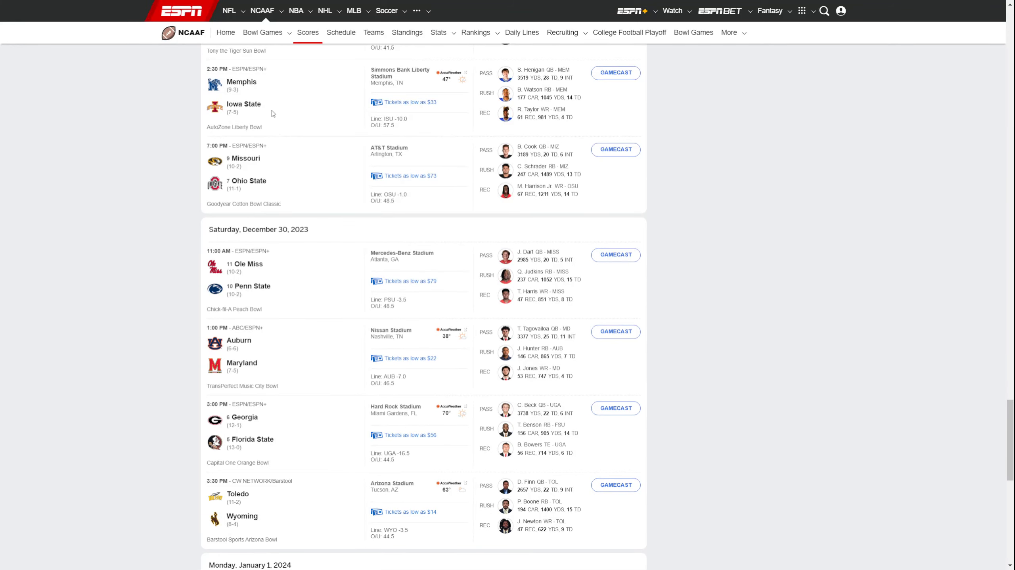
scroll(276, 134, "up", 1)
scroll(272, 113, "down", 2)
scroll(272, 112, "up", 1)
scroll(561, 272, "down", 3)
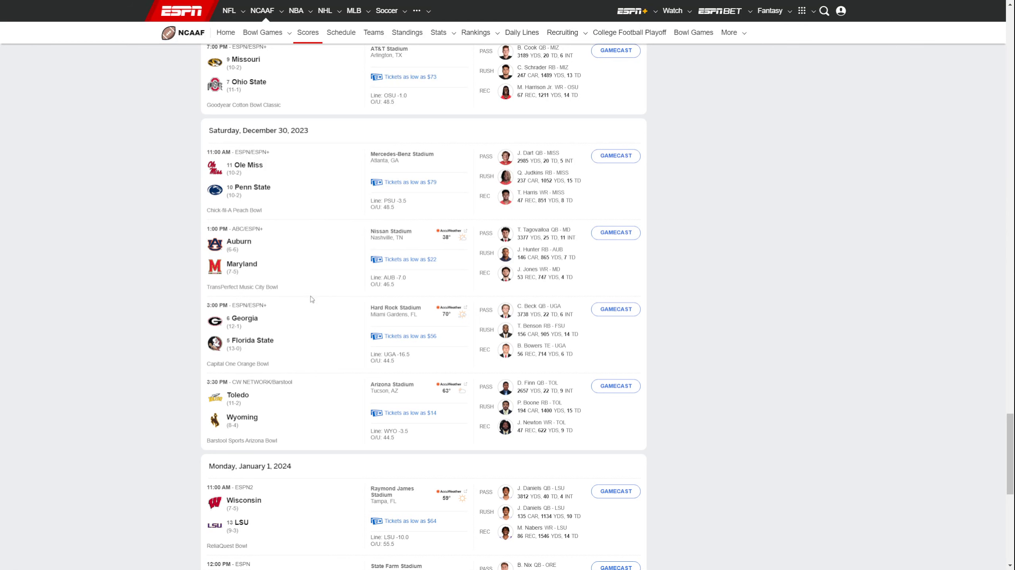
scroll(272, 326, "down", 2)
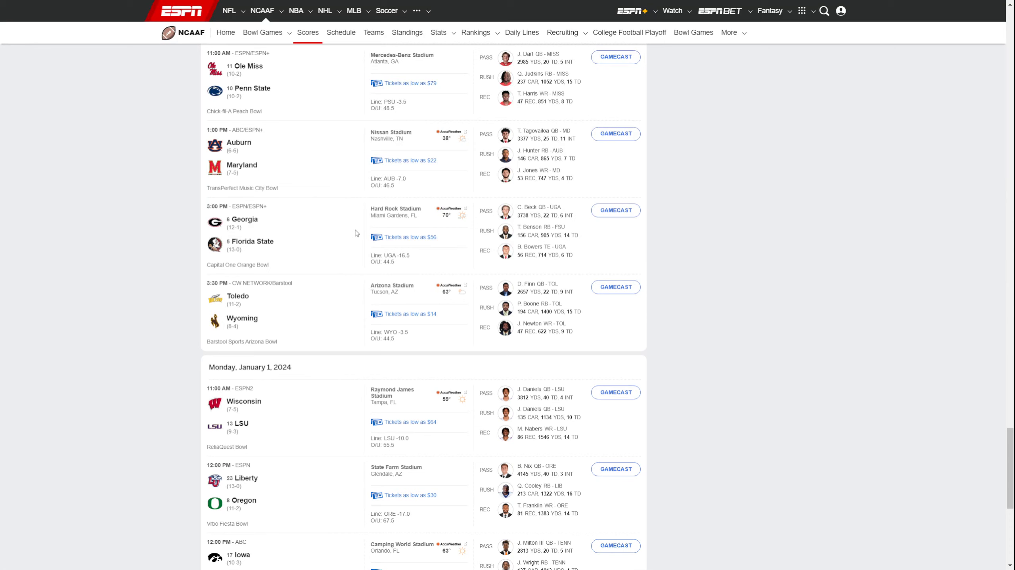
scroll(355, 233, "down", 1)
scroll(317, 237, "down", 4)
scroll(249, 103, "up", 1)
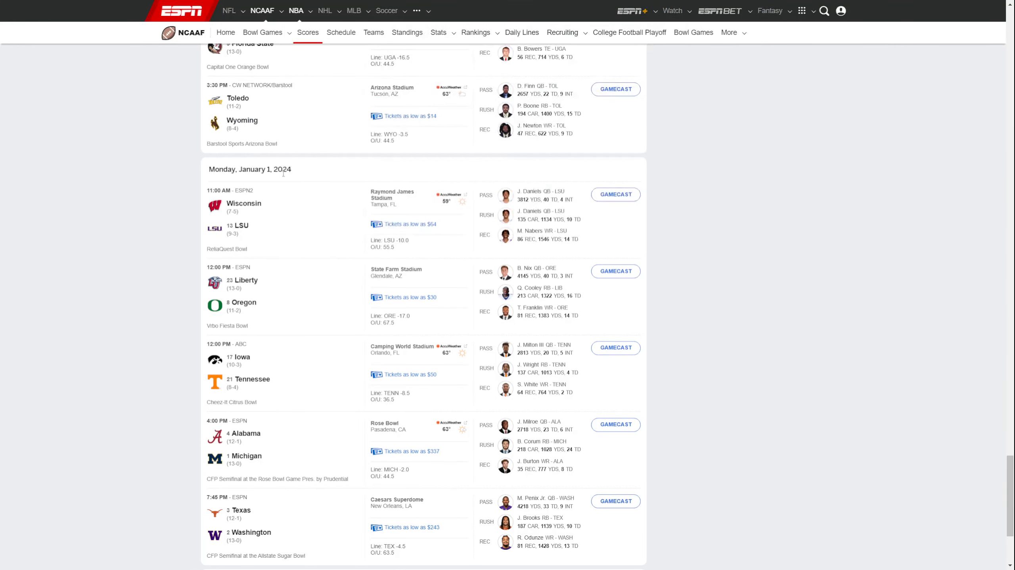
scroll(294, 257, "down", 3)
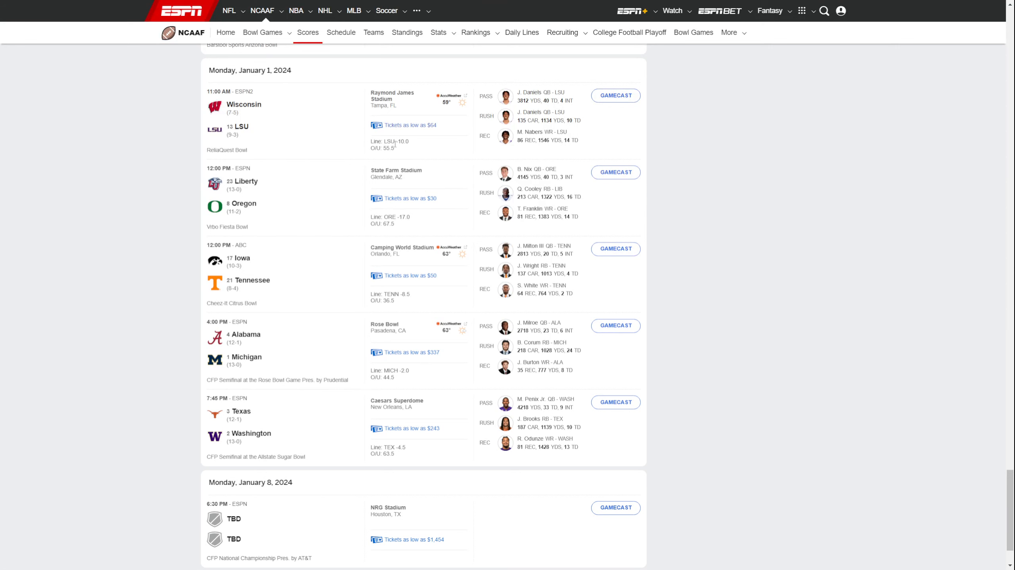
scroll(341, 143, "down", 3)
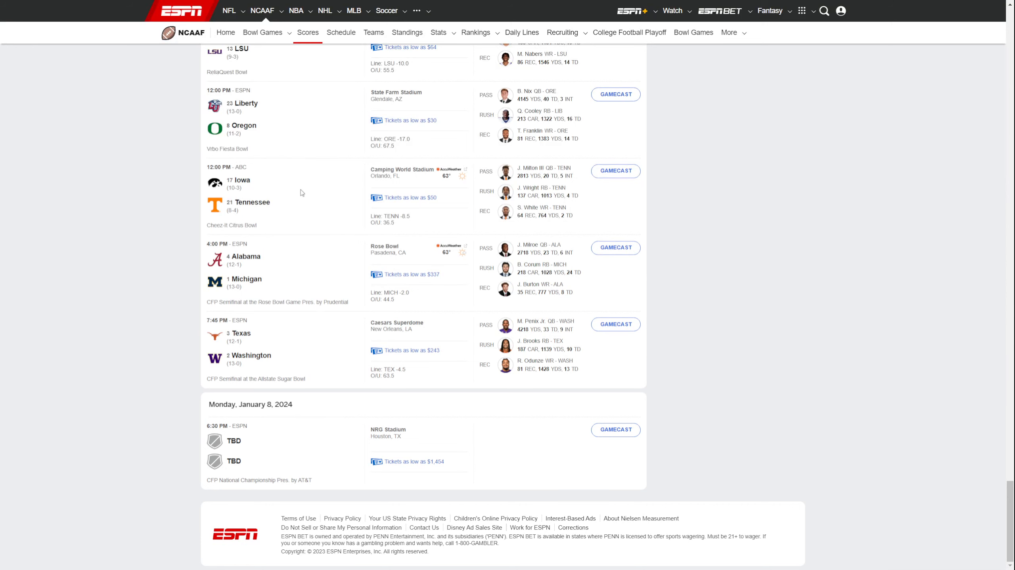
scroll(301, 190, "up", 1)
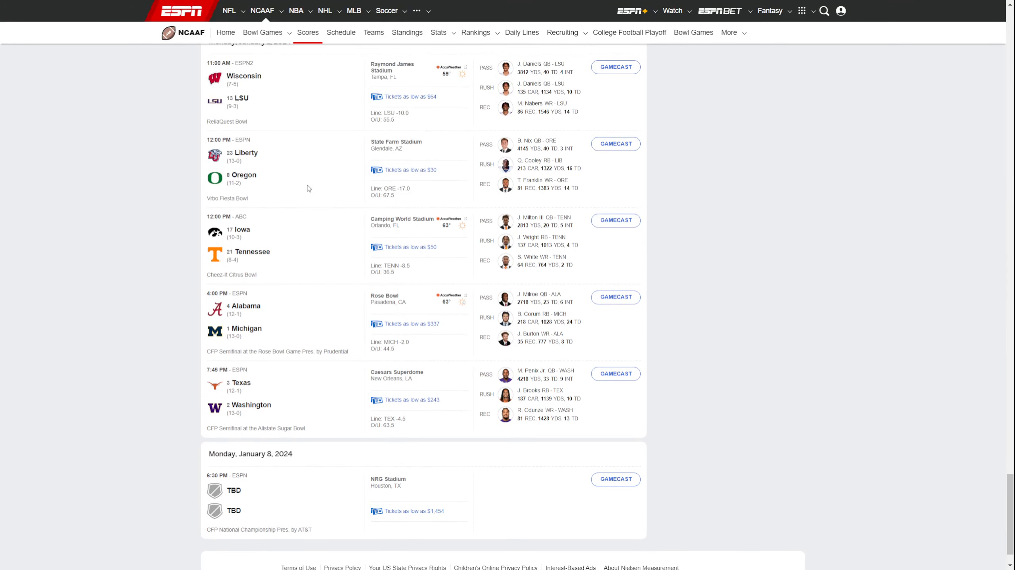
scroll(303, 179, "down", 1)
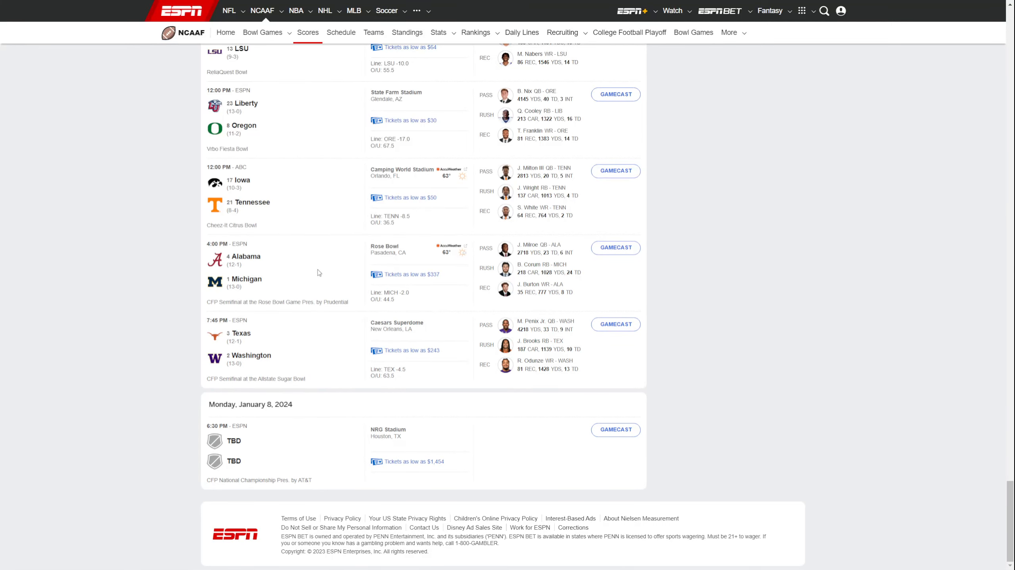
left_click(252, 258)
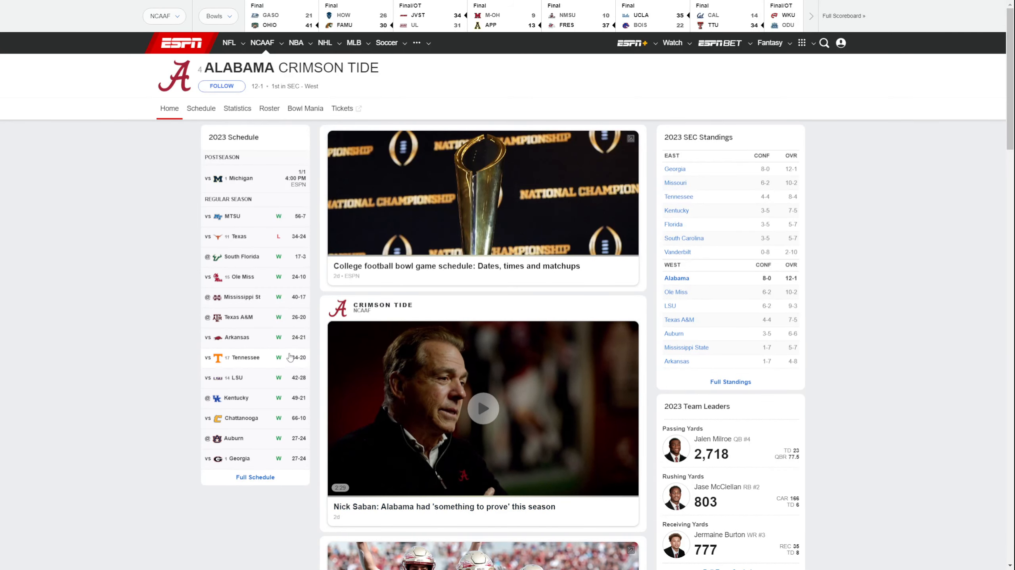
scroll(290, 357, "down", 1)
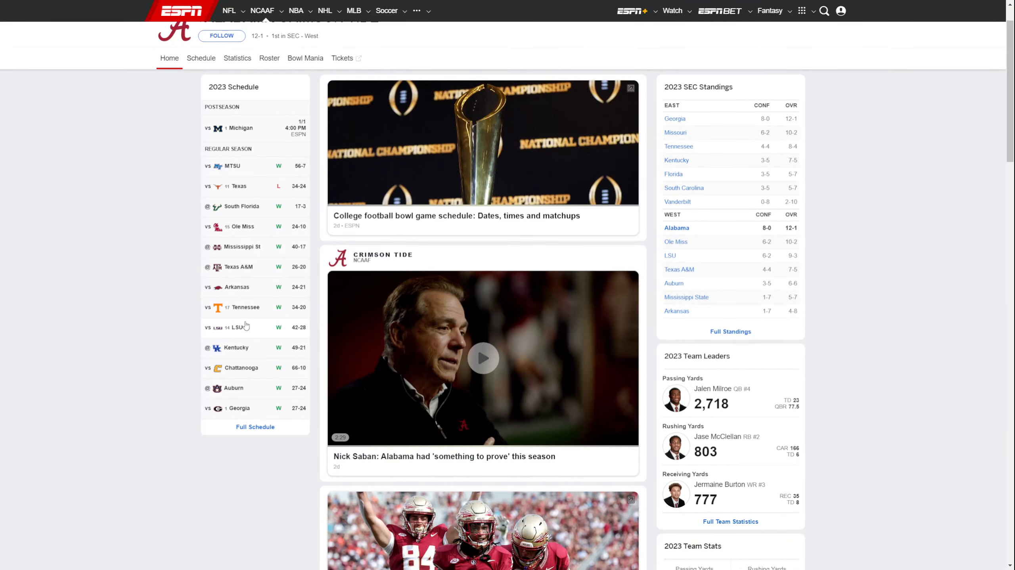
scroll(257, 319, "down", 1)
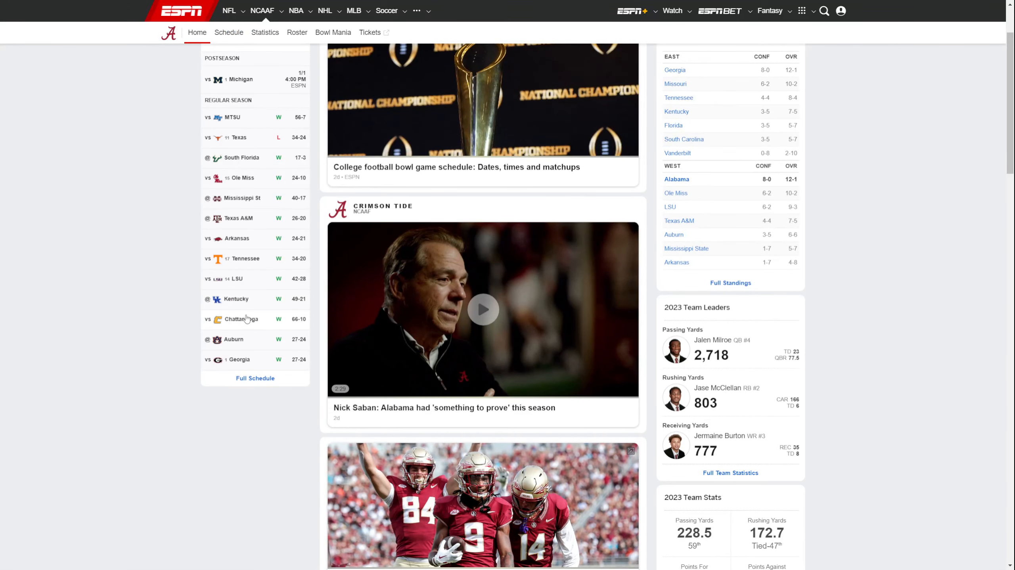
scroll(283, 314, "down", 1)
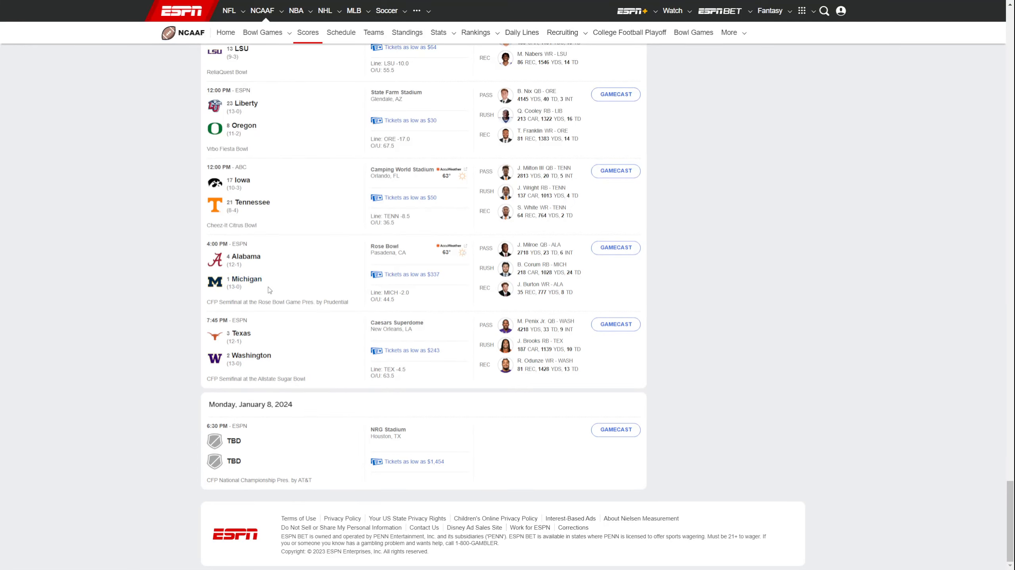
left_click(246, 279)
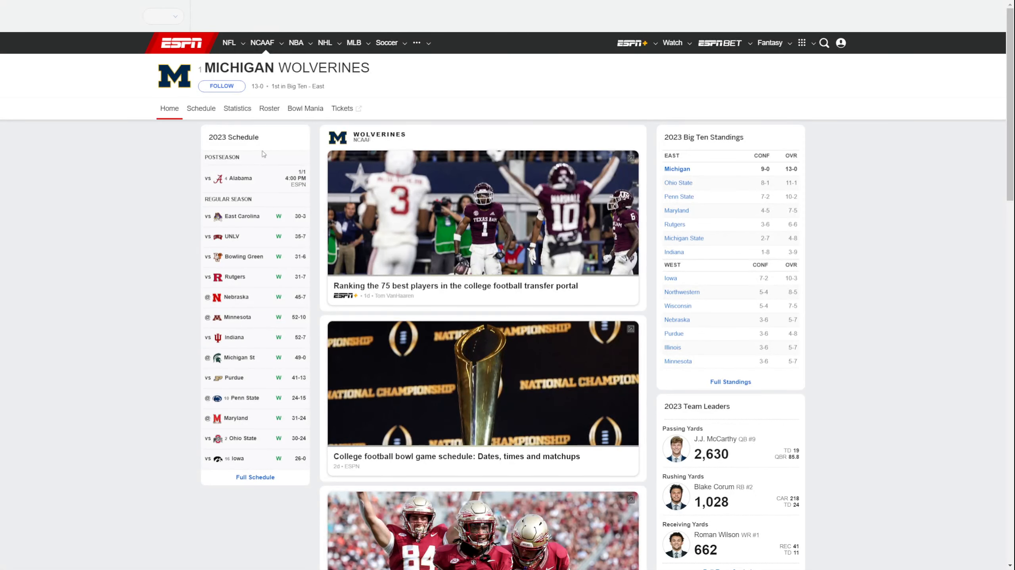